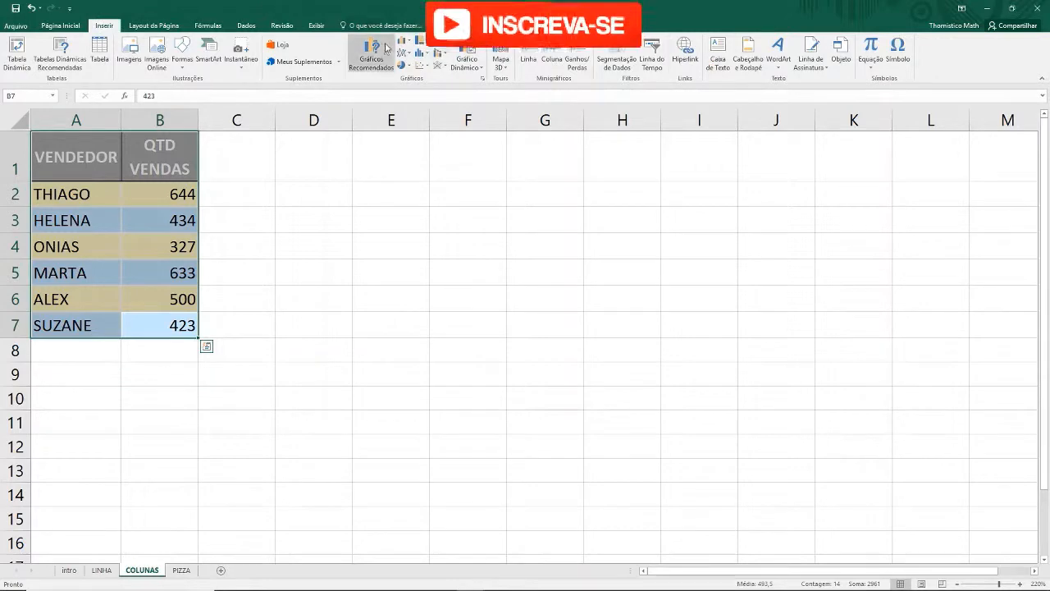
# Insert a clustered column chart (Coluna Agrupada) with a single-colour series from the salesperson table in A1:B7.
pyautogui.click(483, 79)
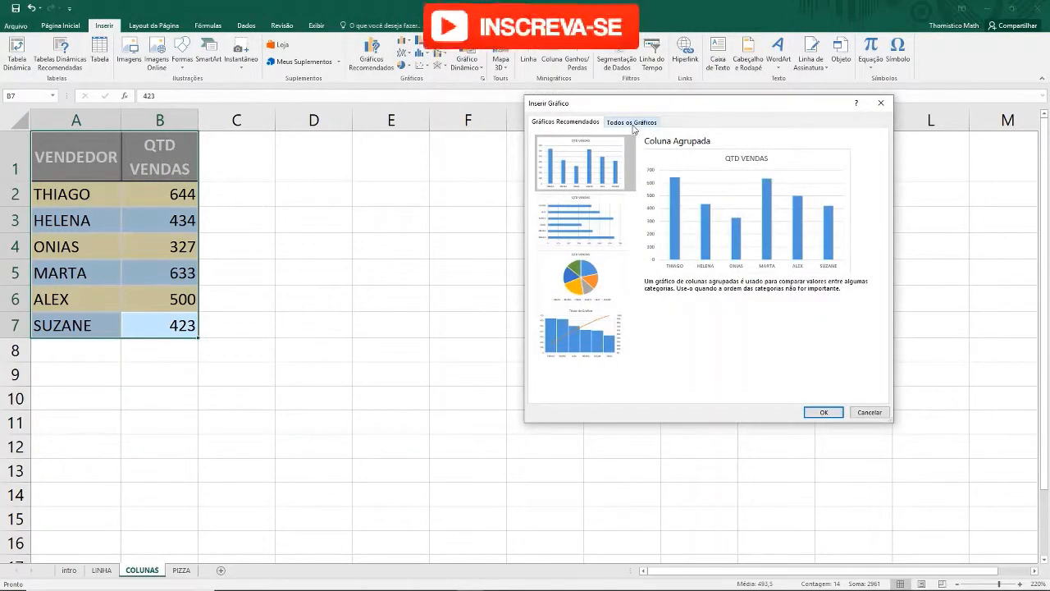
pyautogui.click(633, 125)
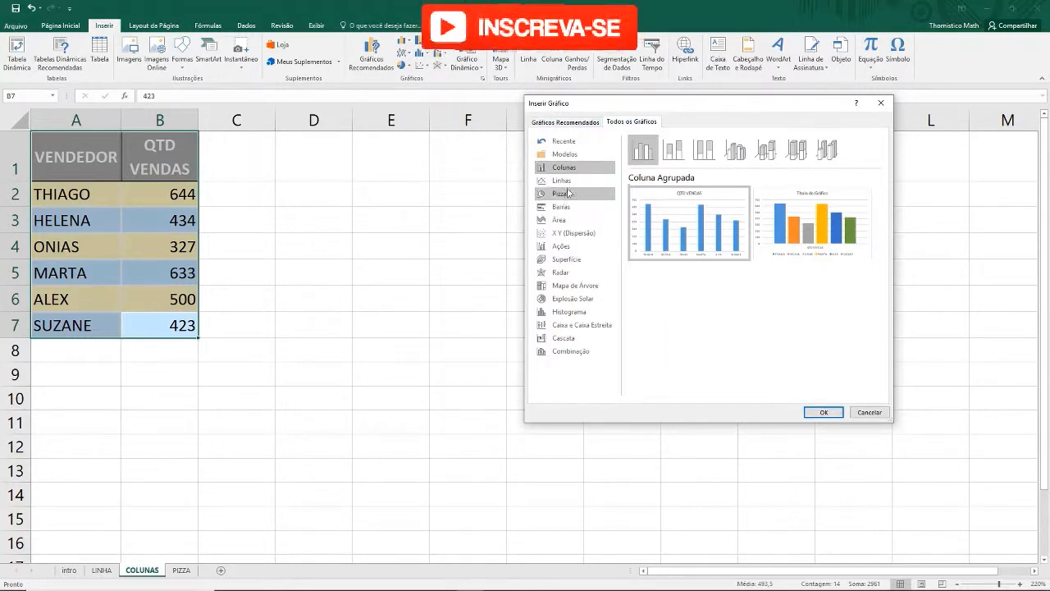
pyautogui.moveTo(723, 220)
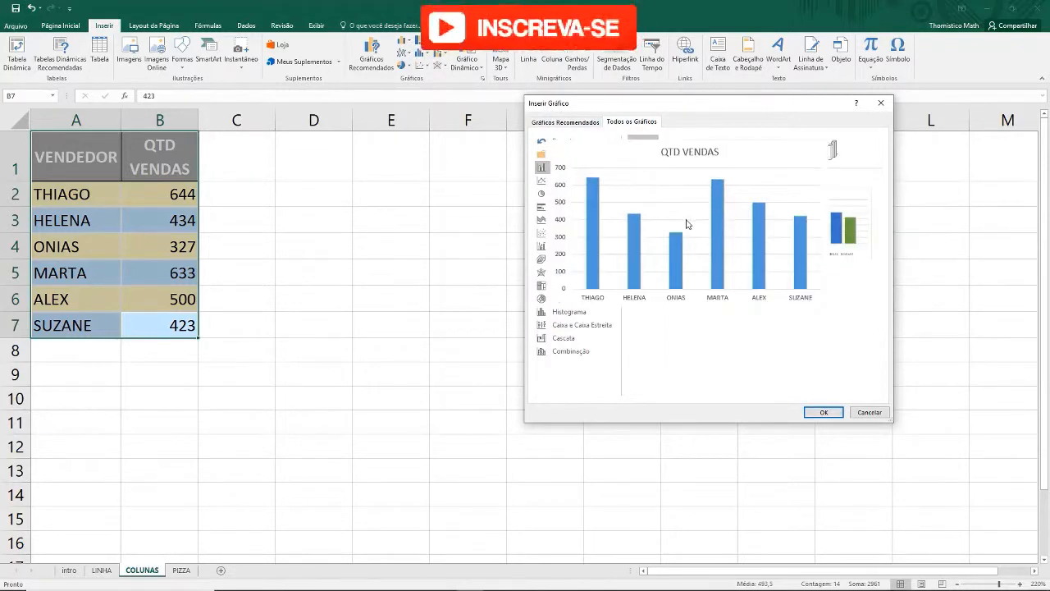
pyautogui.click(824, 412)
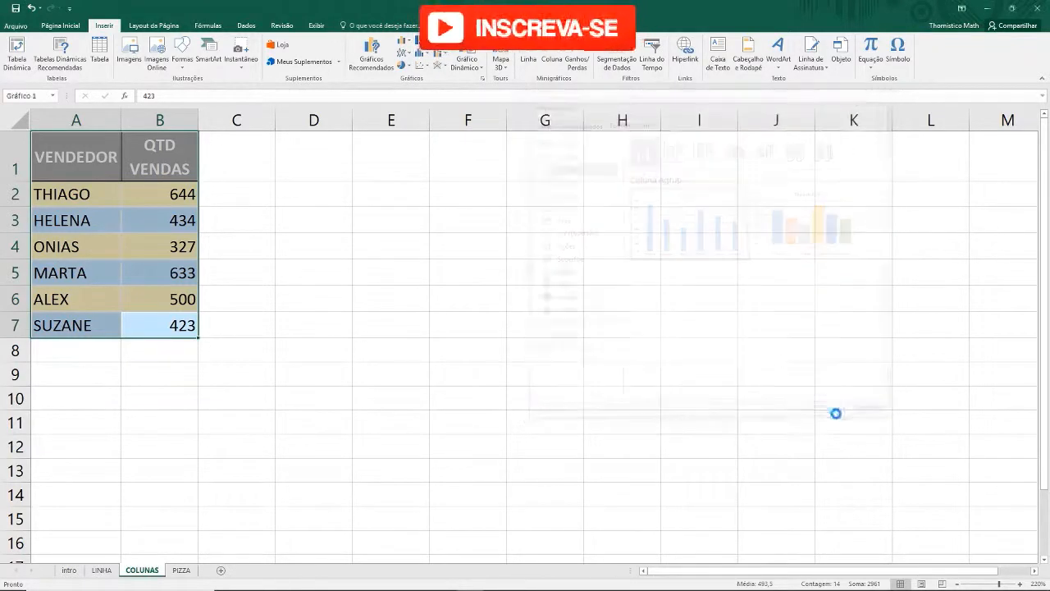
# Move the QTD VENDAS column chart beside the sales table, over columns D to K.
pyautogui.moveTo(414, 201); pyautogui.dragTo(441, 146)
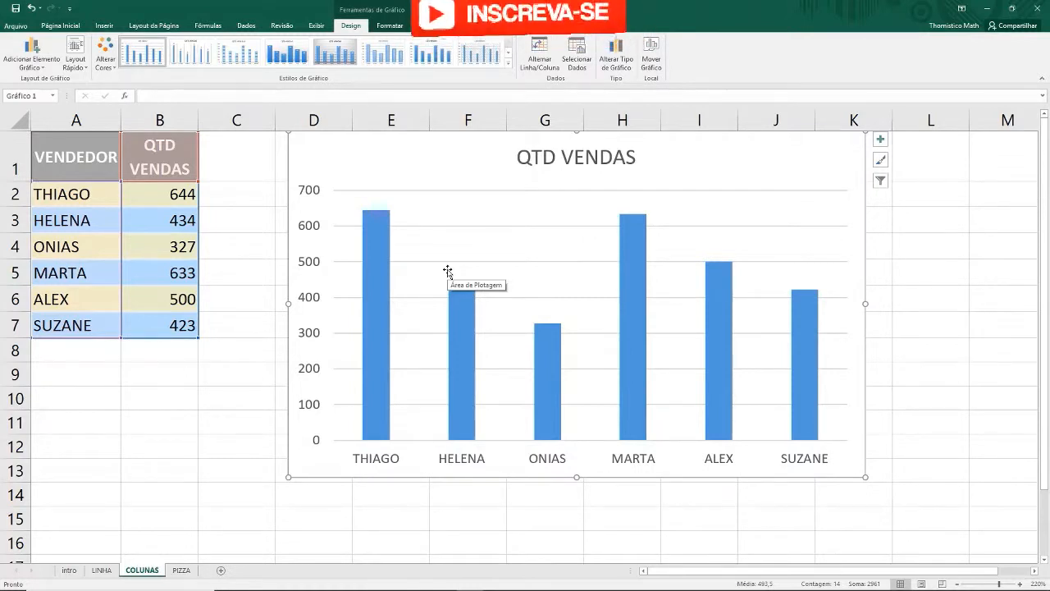
pyautogui.click(417, 462)
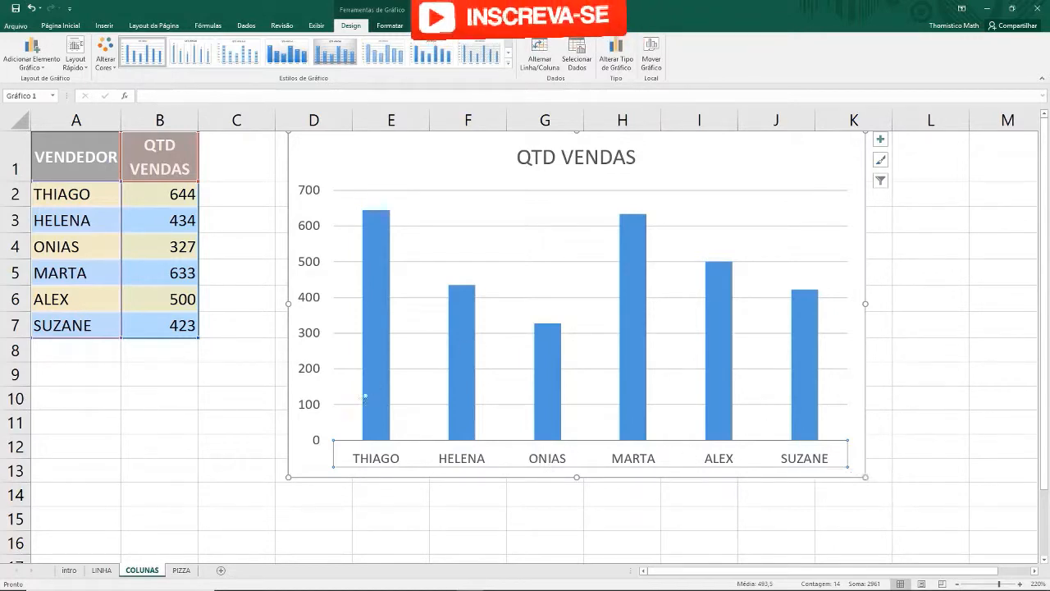
pyautogui.moveTo(433, 160); pyautogui.dragTo(423, 184)
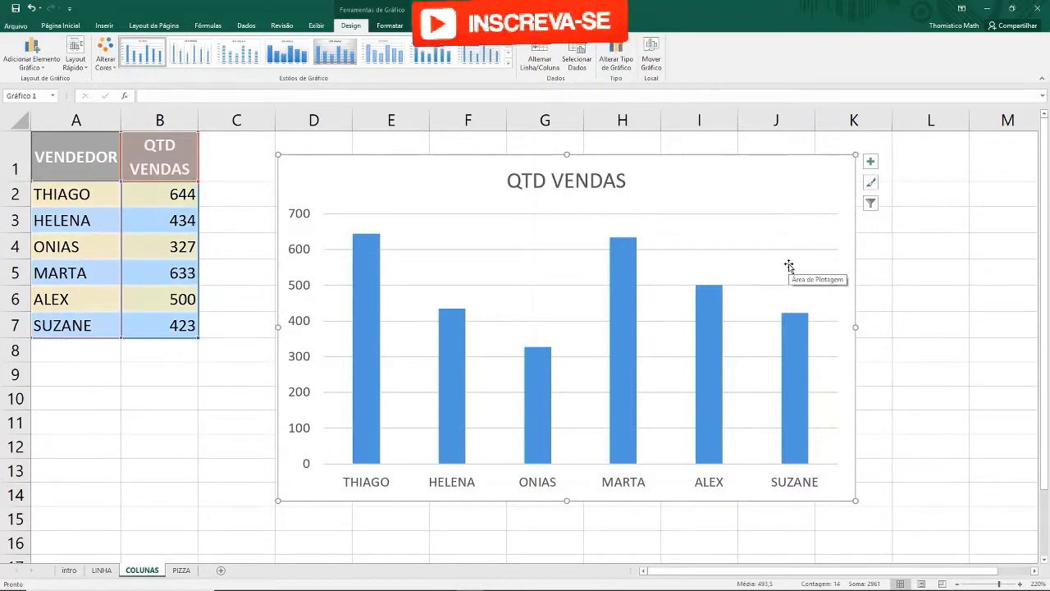
# Apply the chart style with wide gradient columns, value labels inside the bars and a shaded background to the QTD VENDAS chart.
pyautogui.click(622, 281)
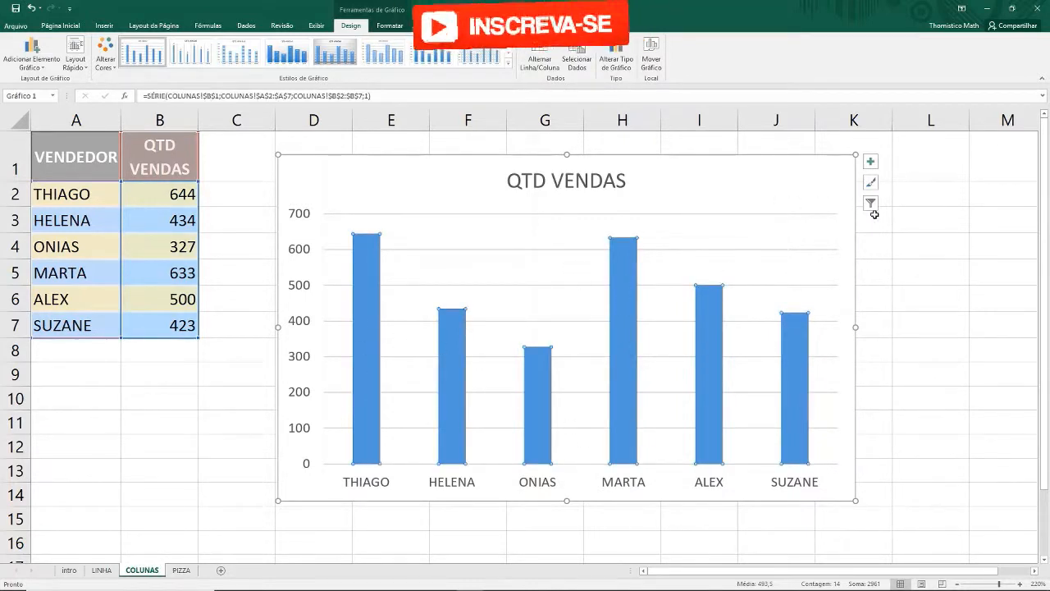
pyautogui.click(287, 56)
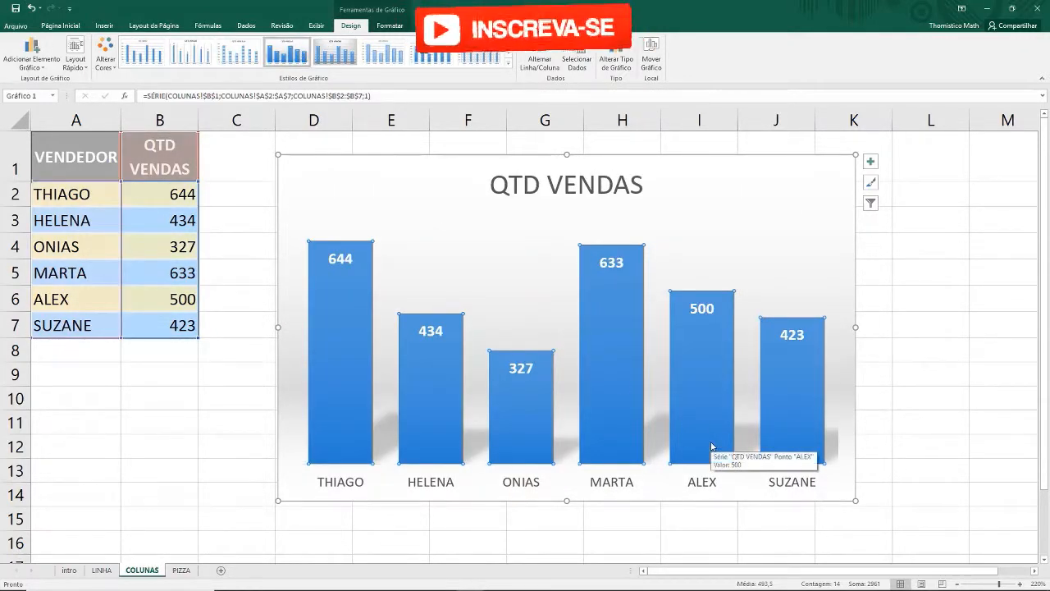
pyautogui.click(636, 185)
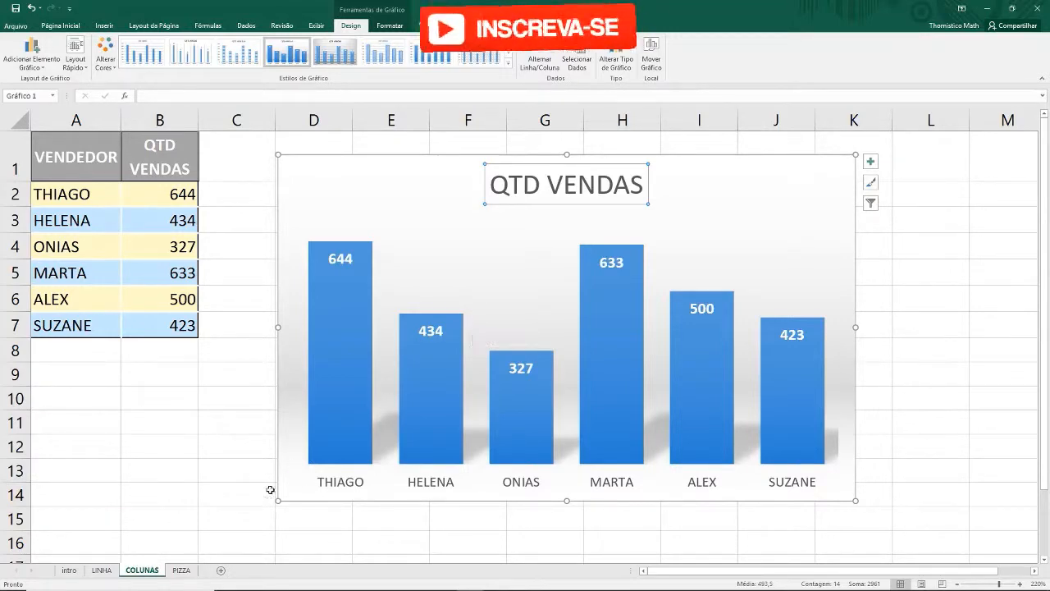
# Open the PIZZA sheet and examine the vote table's OPÇÃO and QTD VOTOS columns for SIM and NÃO.
pyautogui.click(181, 569)
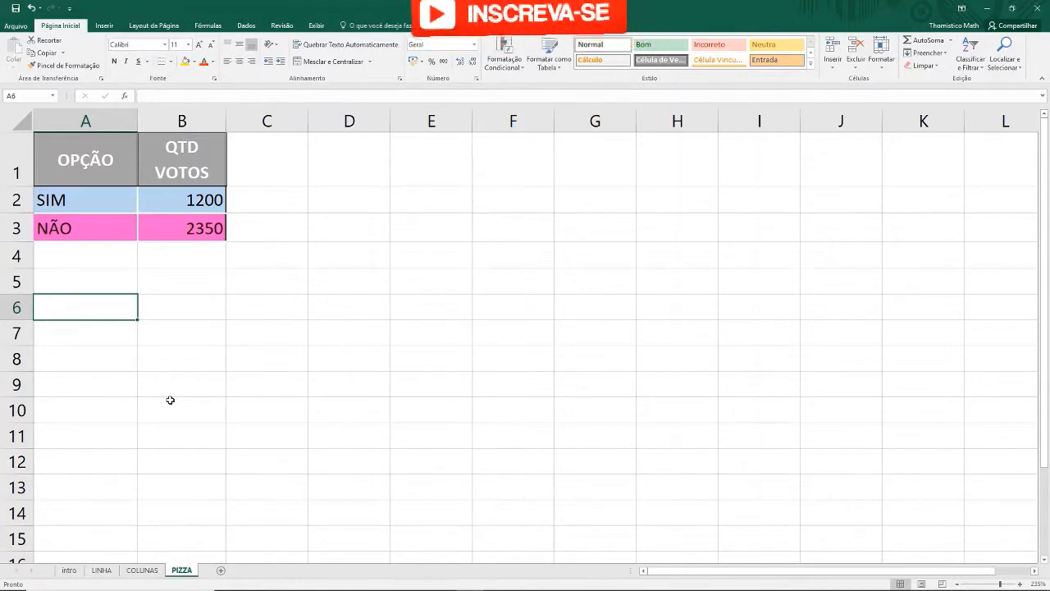
pyautogui.click(161, 335)
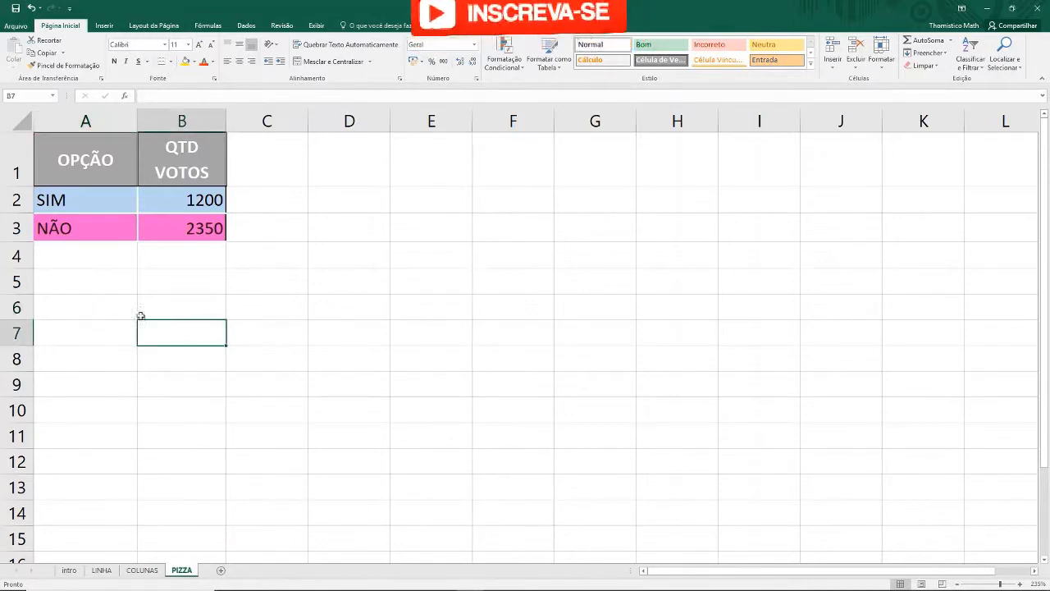
pyautogui.click(168, 207)
pyautogui.click(73, 142)
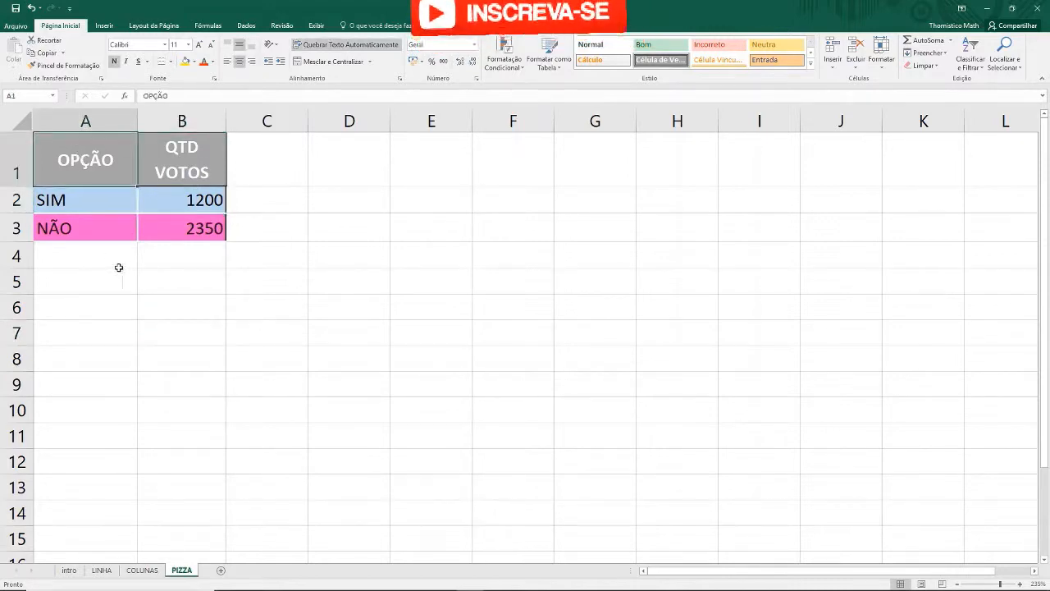
pyautogui.scroll(10, 150, 259)
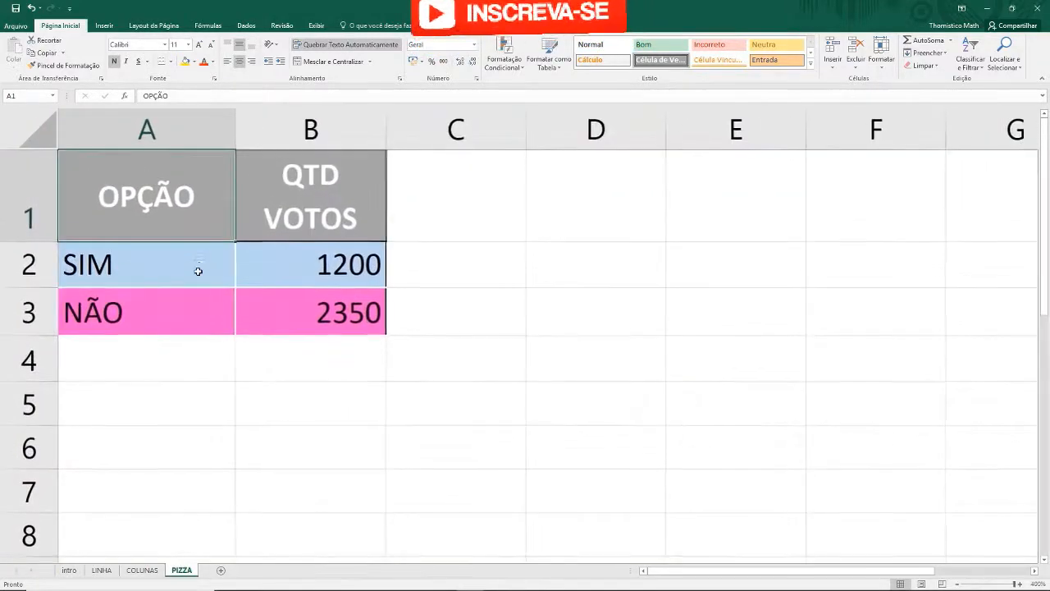
pyautogui.click(195, 263)
pyautogui.click(155, 300)
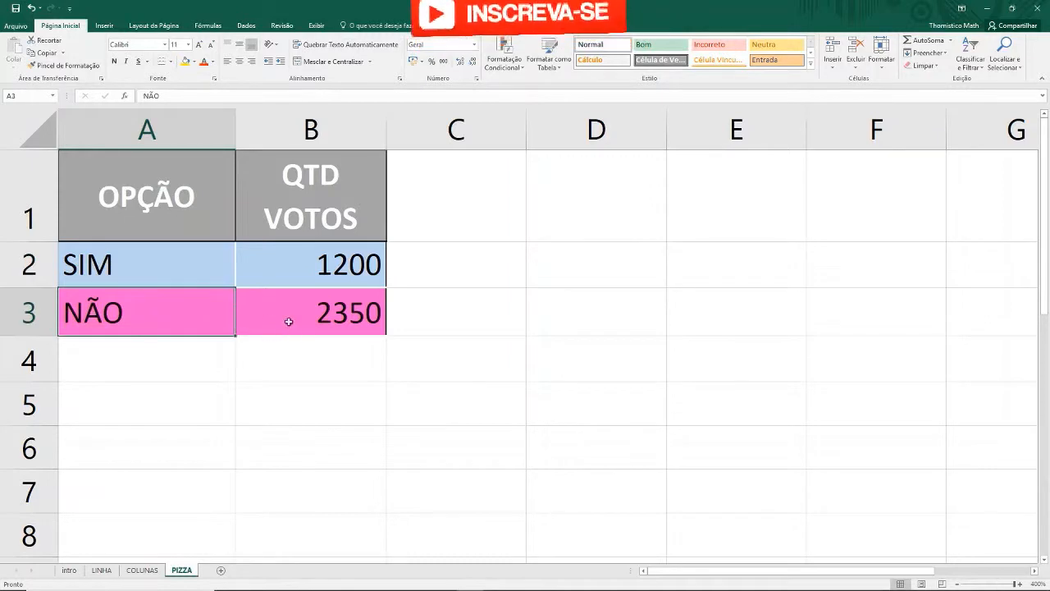
pyautogui.click(286, 321)
pyautogui.click(345, 237)
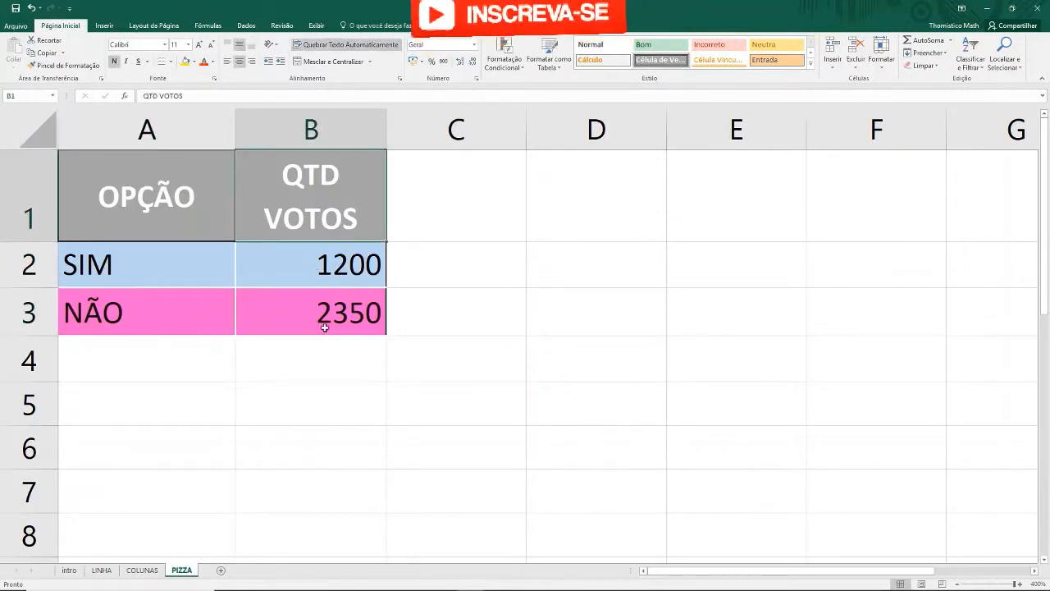
pyautogui.moveTo(315, 254); pyautogui.dragTo(321, 304)
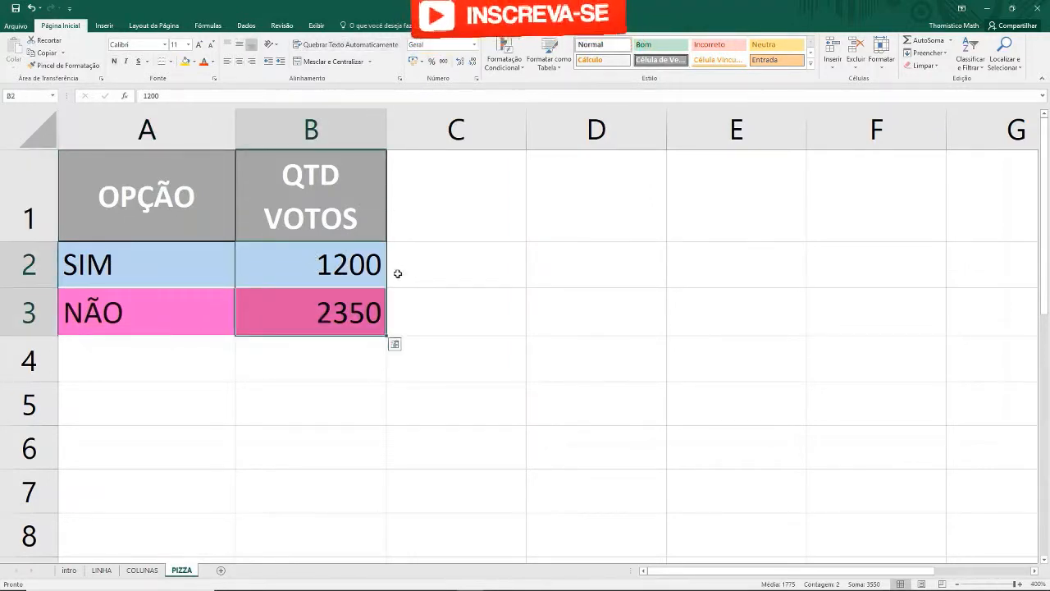
pyautogui.click(169, 276)
pyautogui.keyDown('shift'); pyautogui.click(302, 306); pyautogui.keyUp('shift')
pyautogui.click(185, 277)
pyautogui.click(331, 274)
pyautogui.click(135, 254)
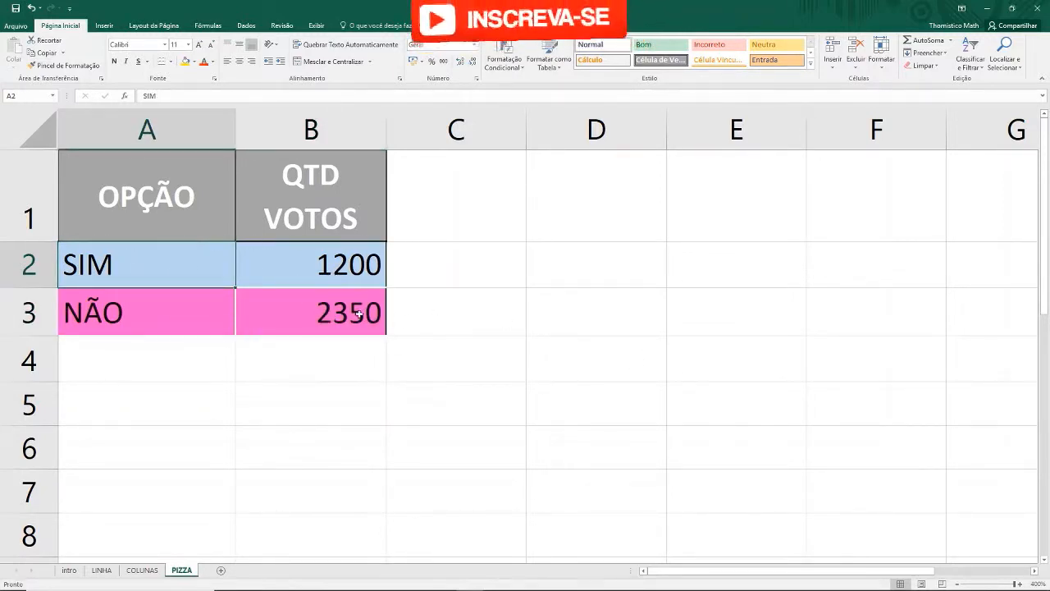
pyautogui.click(372, 308)
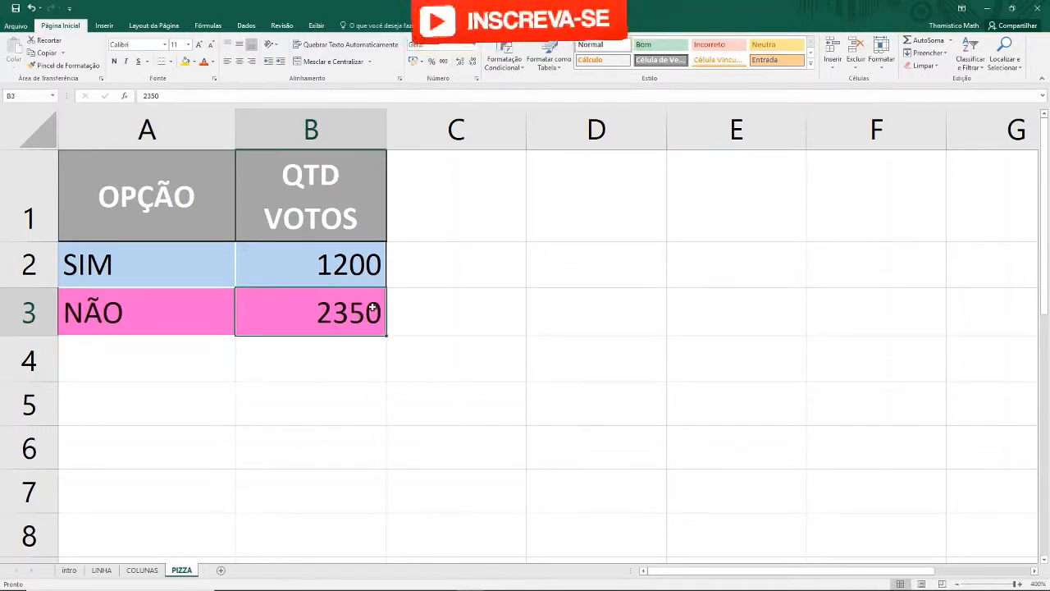
pyautogui.click(228, 356)
pyautogui.click(302, 359)
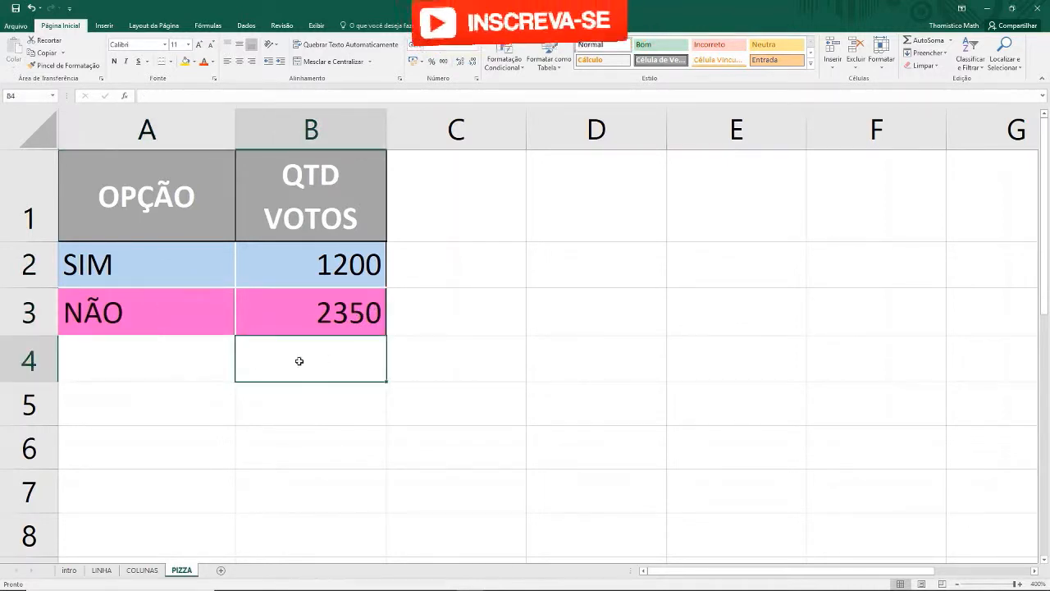
# Add a total row below the vote table with TOTAL in A4 and 3750 in B4.
pyautogui.click(155, 356)
pyautogui.write('TOTAL')
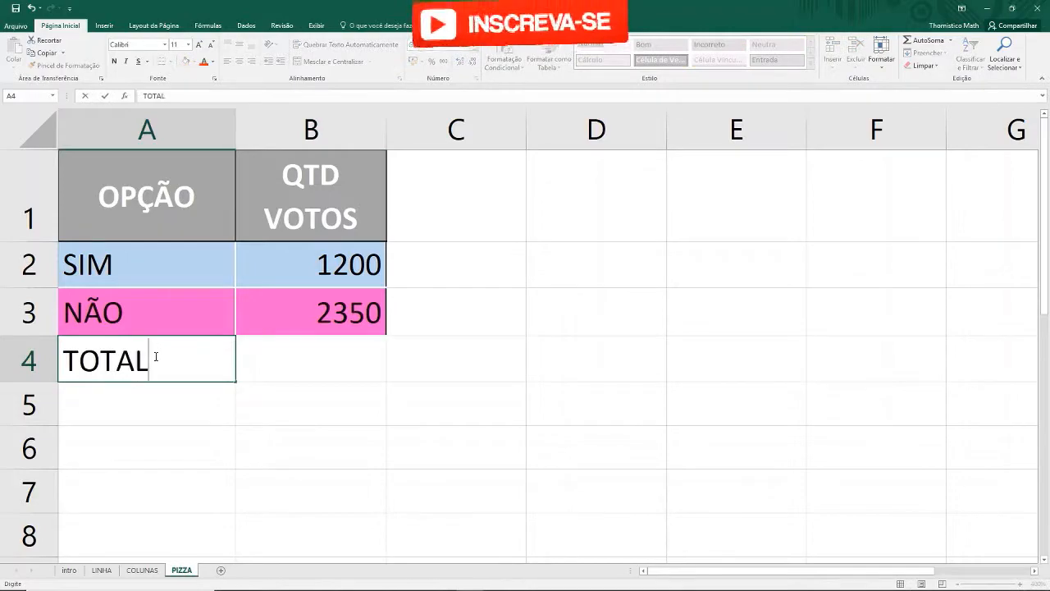
pyautogui.press('Tab')
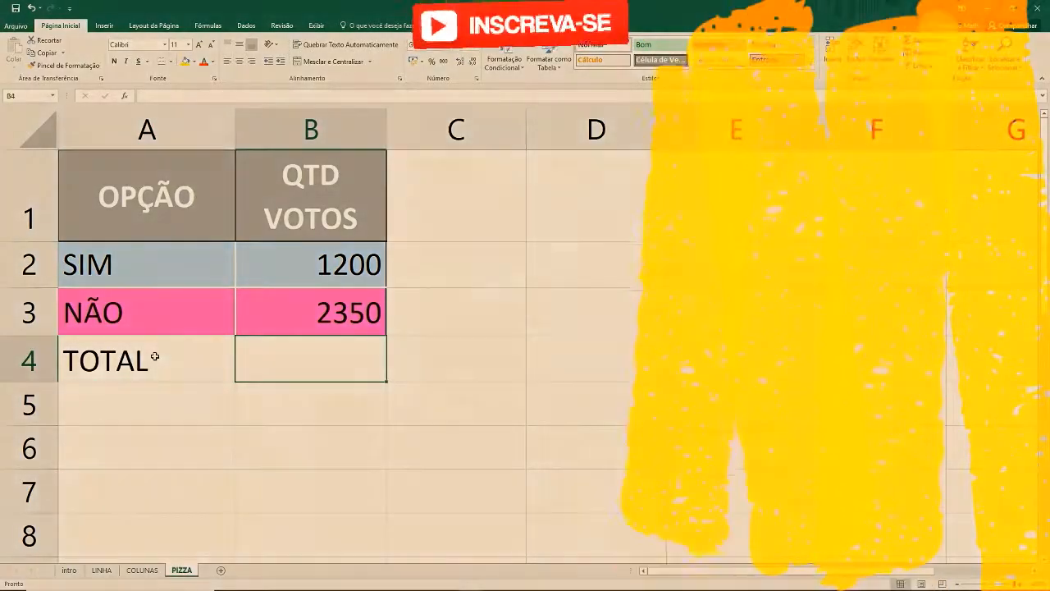
pyautogui.write('3')
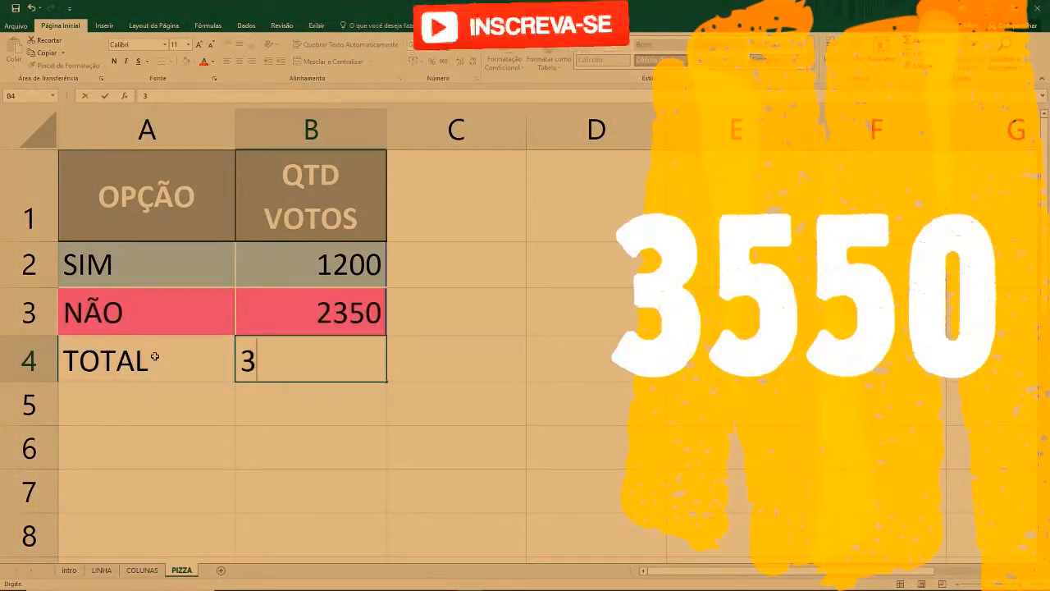
pyautogui.write('750')
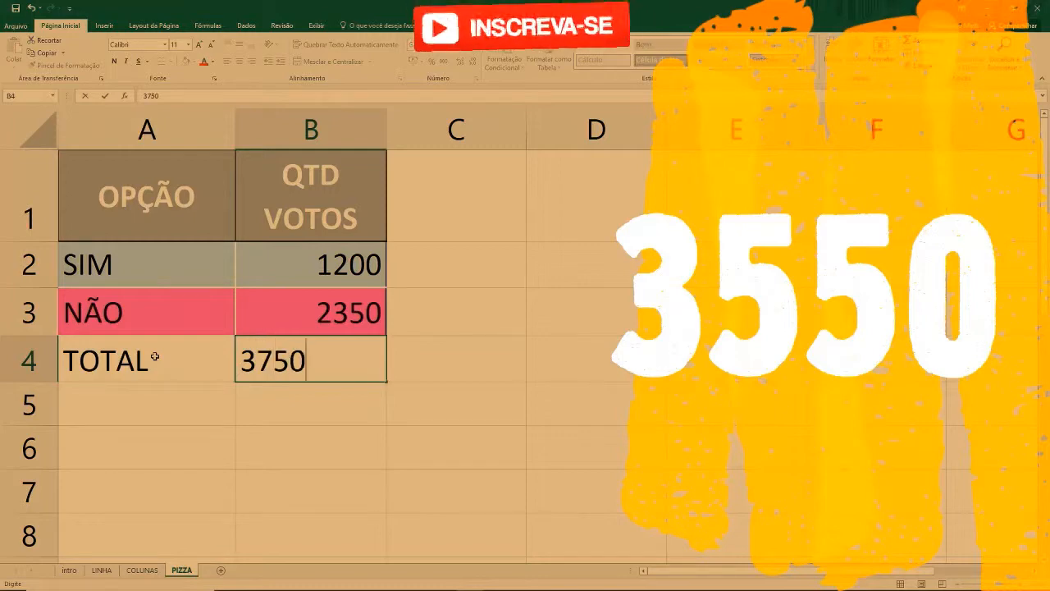
pyautogui.press('Return')
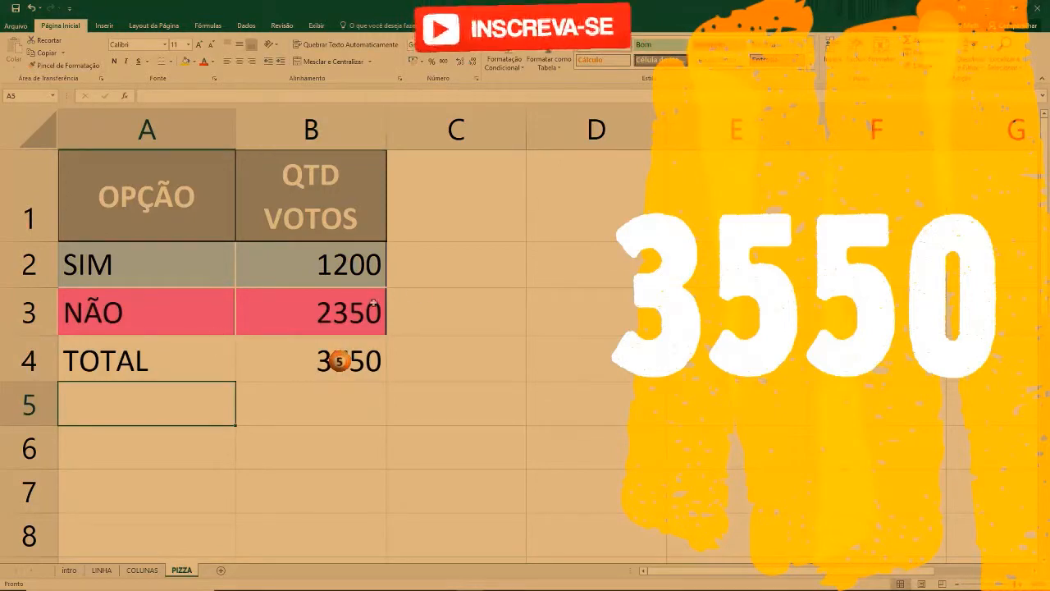
pyautogui.click(307, 341)
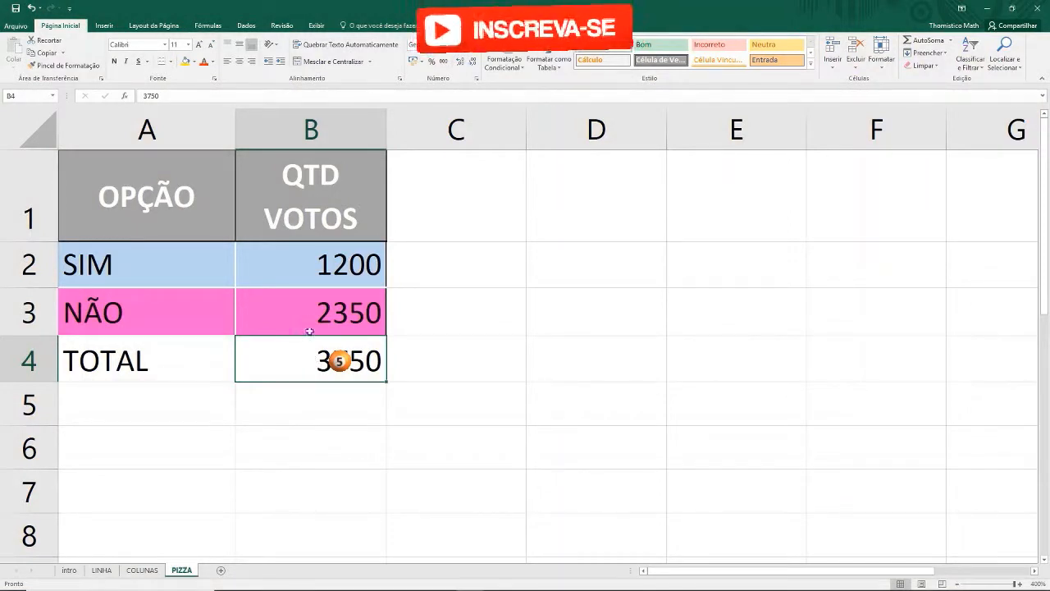
pyautogui.click(146, 264)
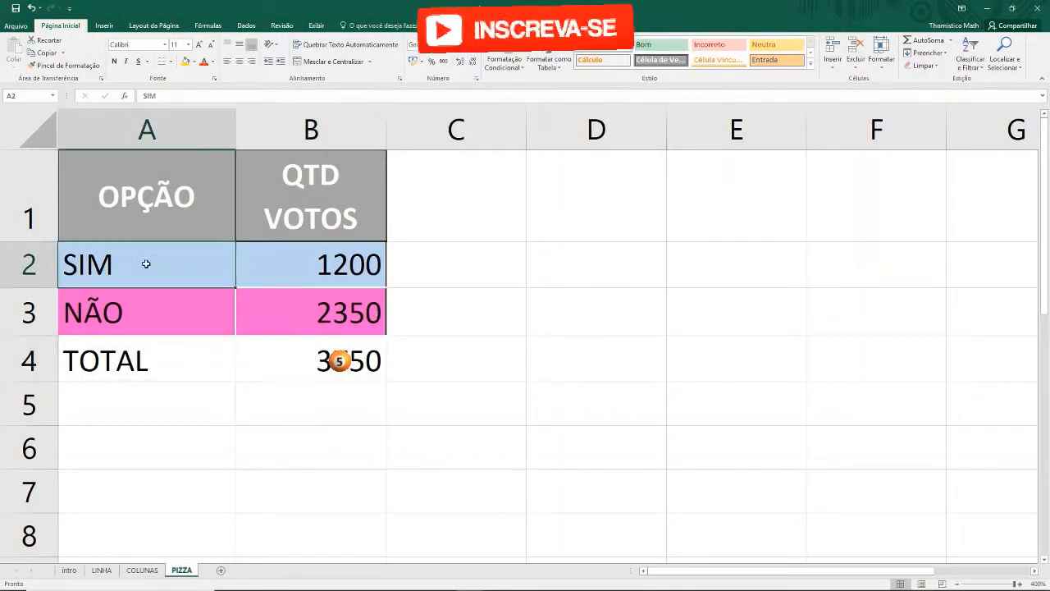
pyautogui.click(366, 320)
pyautogui.moveTo(173, 345); pyautogui.dragTo(326, 362)
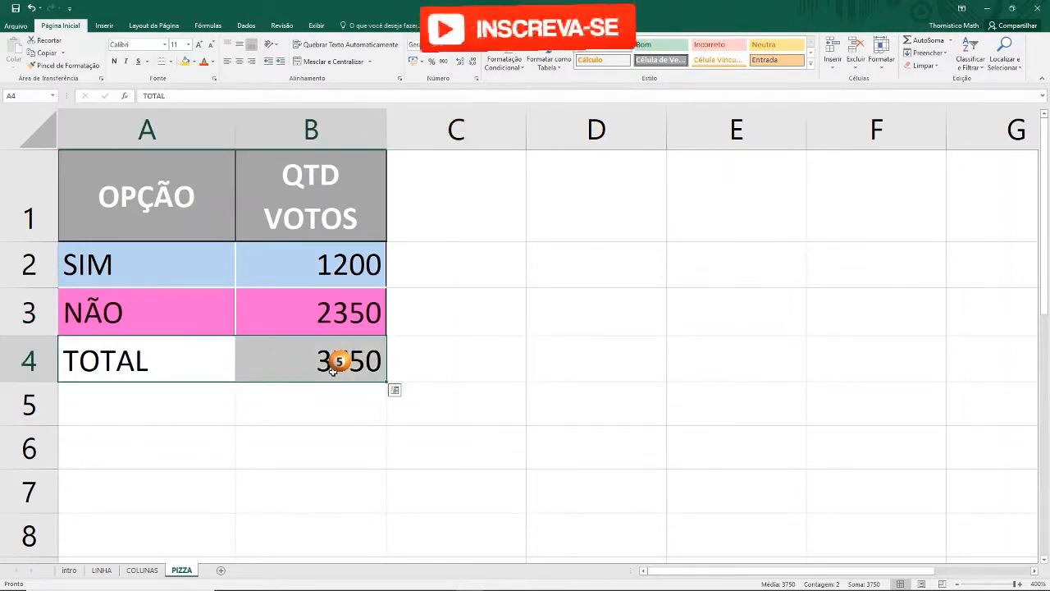
# Insert a 3-D pie chart (Pizza 3D) from the vote data in A1:B3, leaving out the TOTAL row.
pyautogui.moveTo(370, 313); pyautogui.dragTo(137, 178)
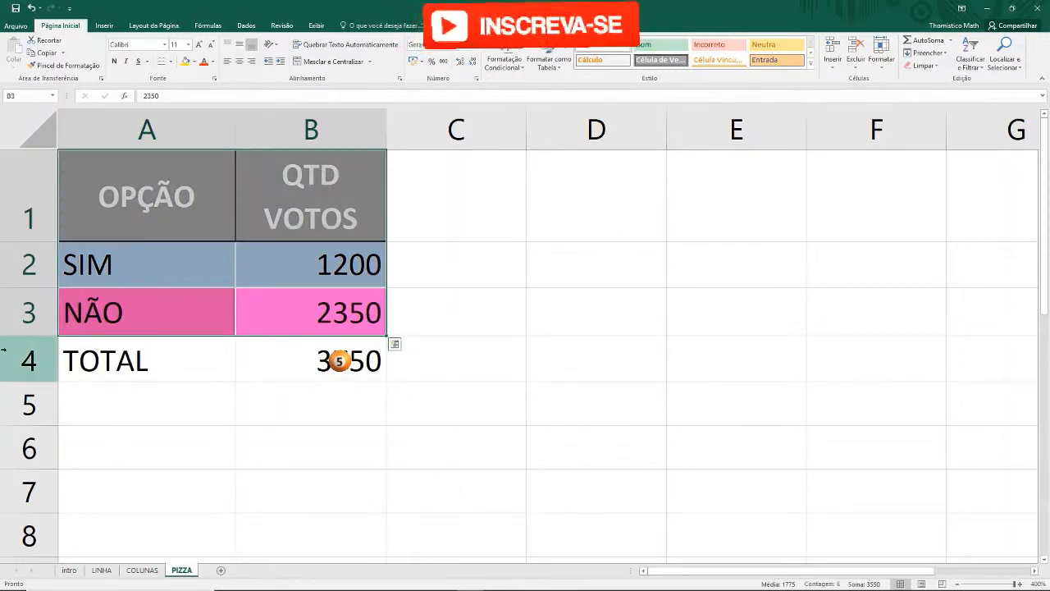
pyautogui.click(105, 26)
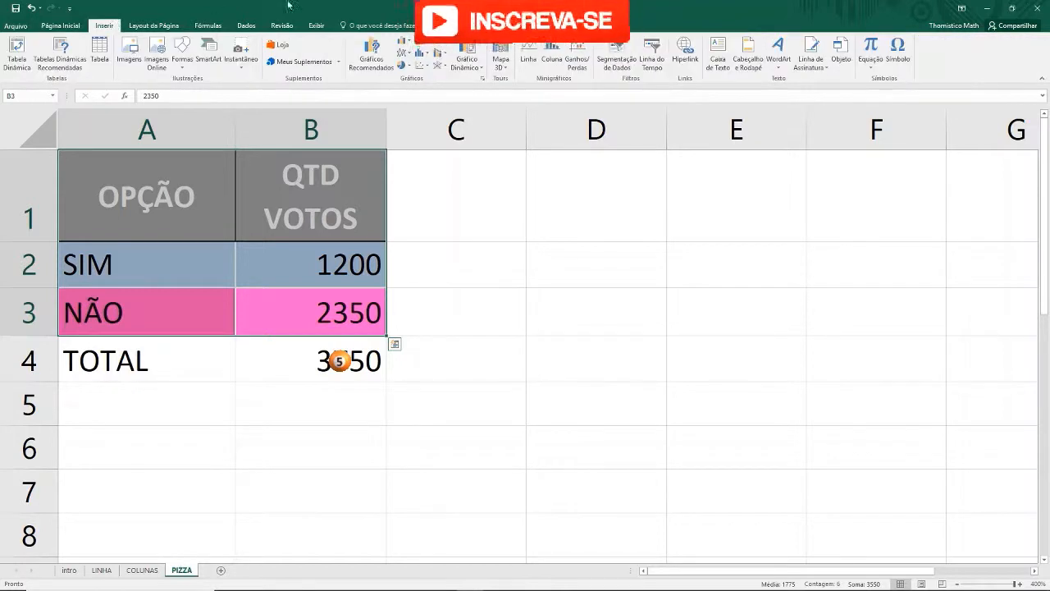
pyautogui.click(483, 79)
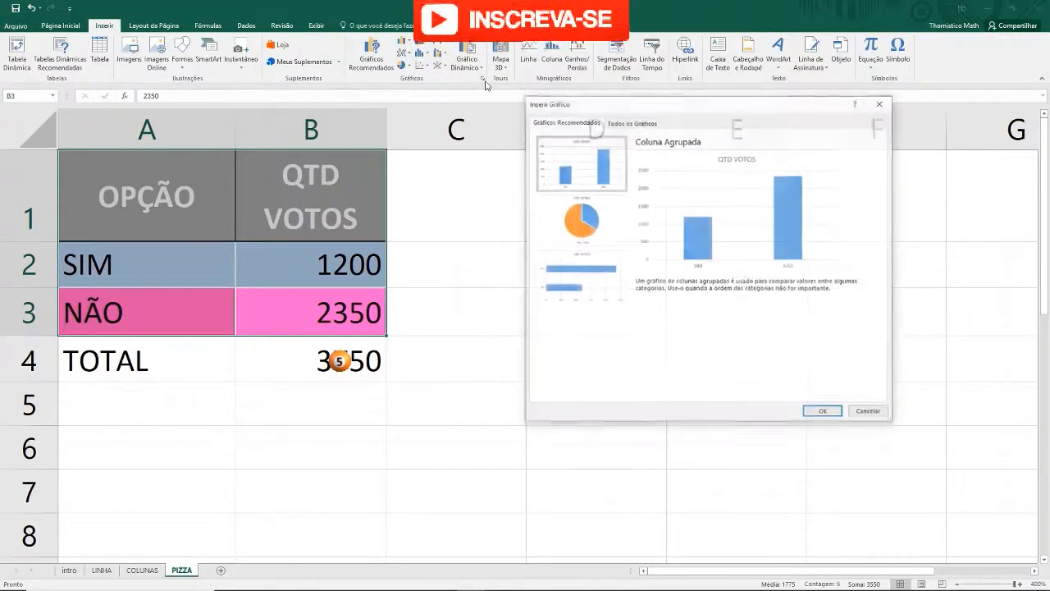
pyautogui.click(644, 124)
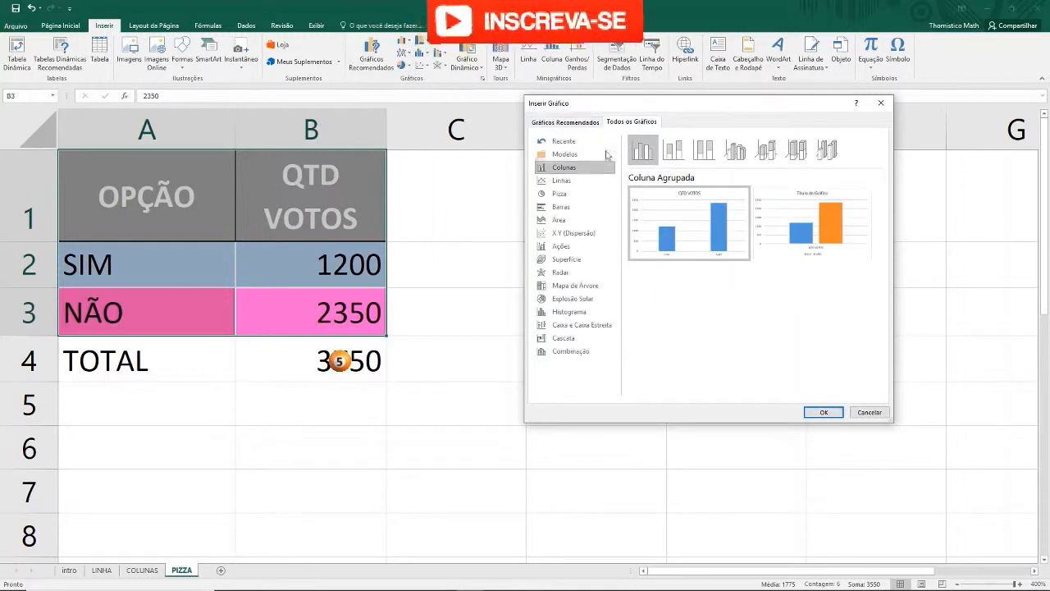
pyautogui.click(558, 192)
pyautogui.click(680, 153)
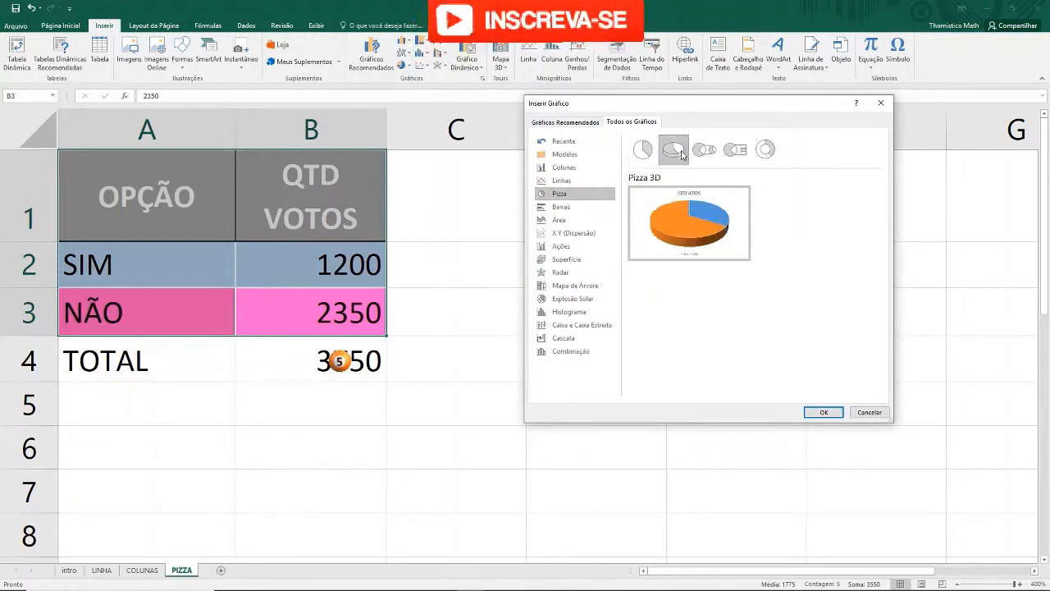
pyautogui.click(704, 149)
pyautogui.click(735, 149)
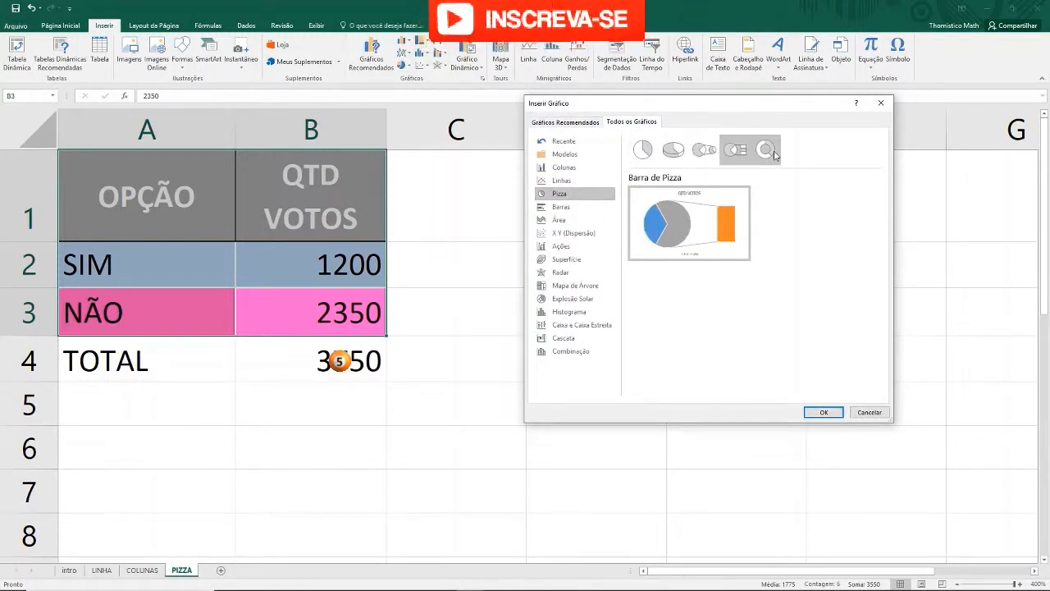
pyautogui.click(766, 150)
pyautogui.click(674, 150)
pyautogui.moveTo(685, 214)
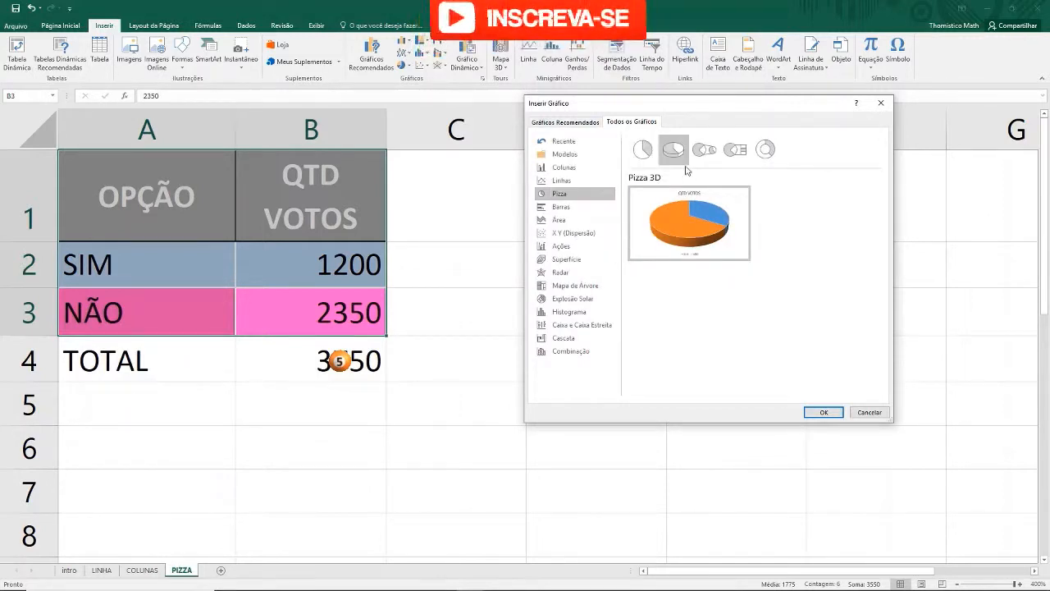
pyautogui.click(823, 412)
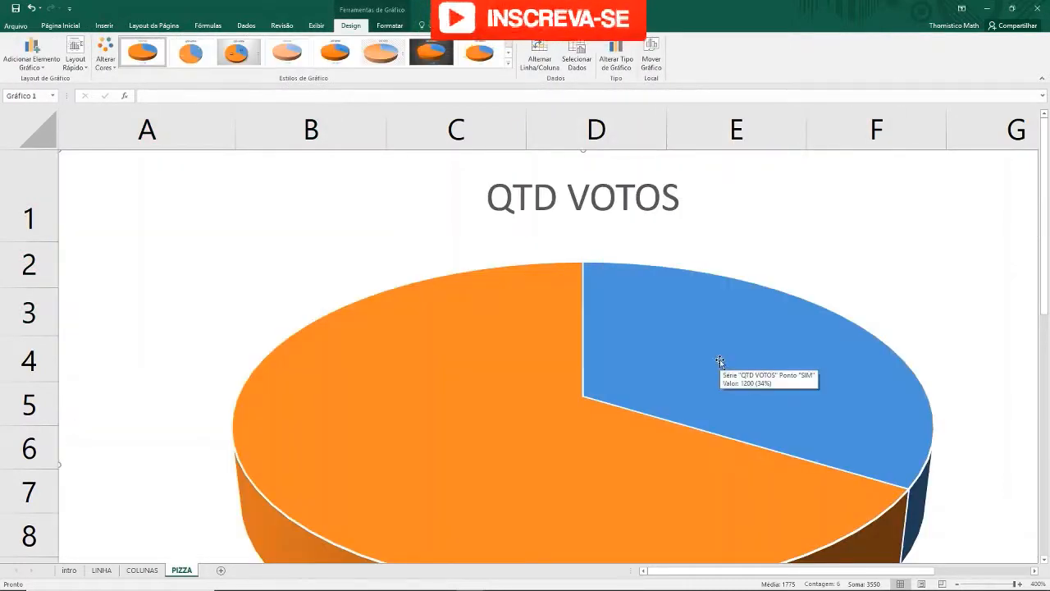
# Shrink the QTD VOTOS pie chart to span about columns C to H and place it beside the vote table.
pyautogui.scroll(-10, 718, 358)
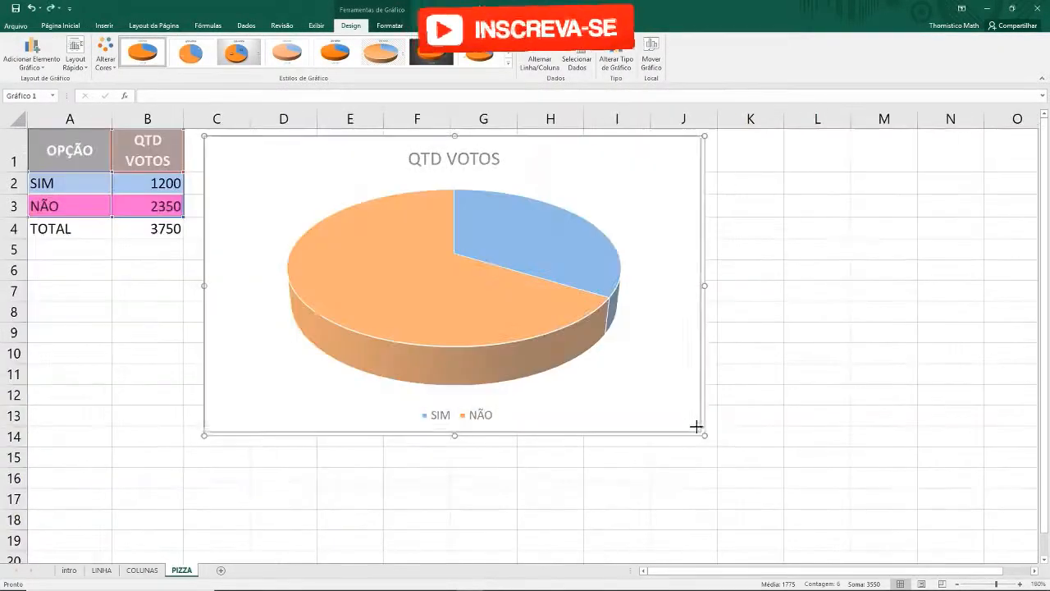
pyautogui.moveTo(696, 424); pyautogui.dragTo(559, 343)
pyautogui.moveTo(265, 148); pyautogui.dragTo(254, 143)
pyautogui.click(146, 264)
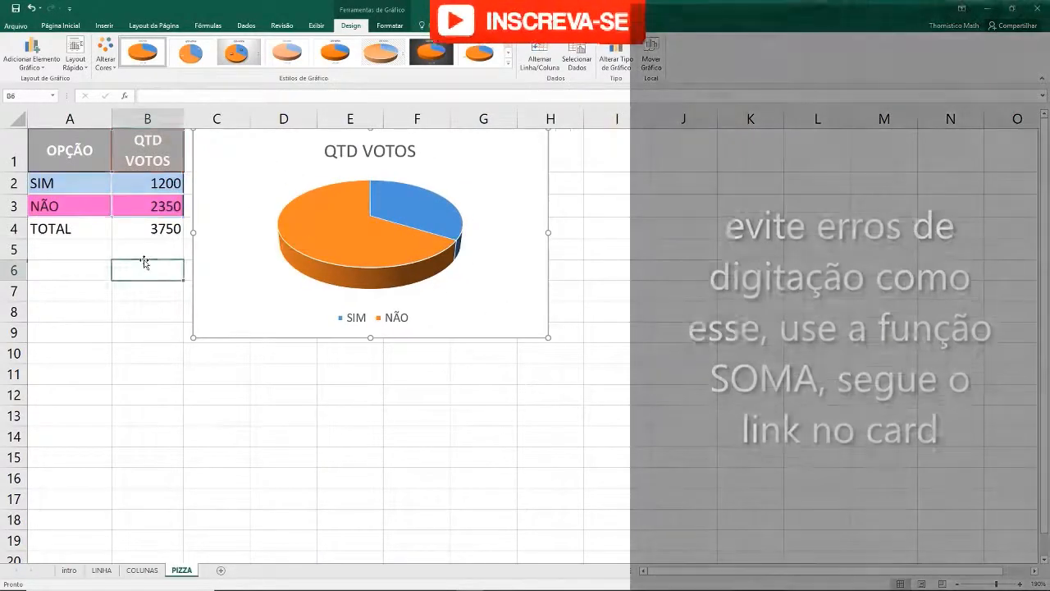
pyautogui.keyDown('ctrl'); pyautogui.scroll(5, 159, 236); pyautogui.keyUp('ctrl')
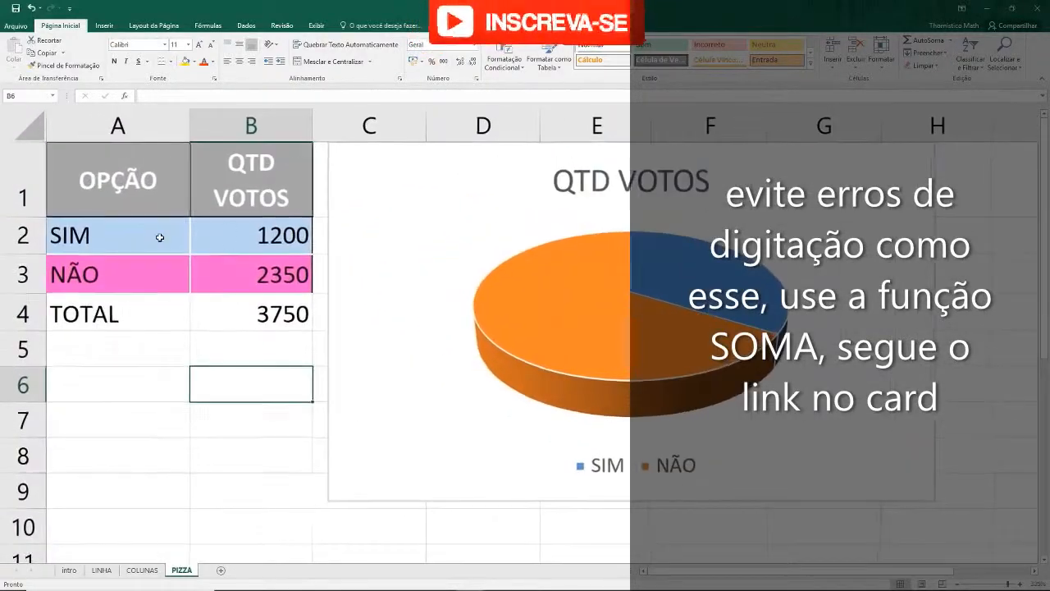
pyautogui.click(438, 215)
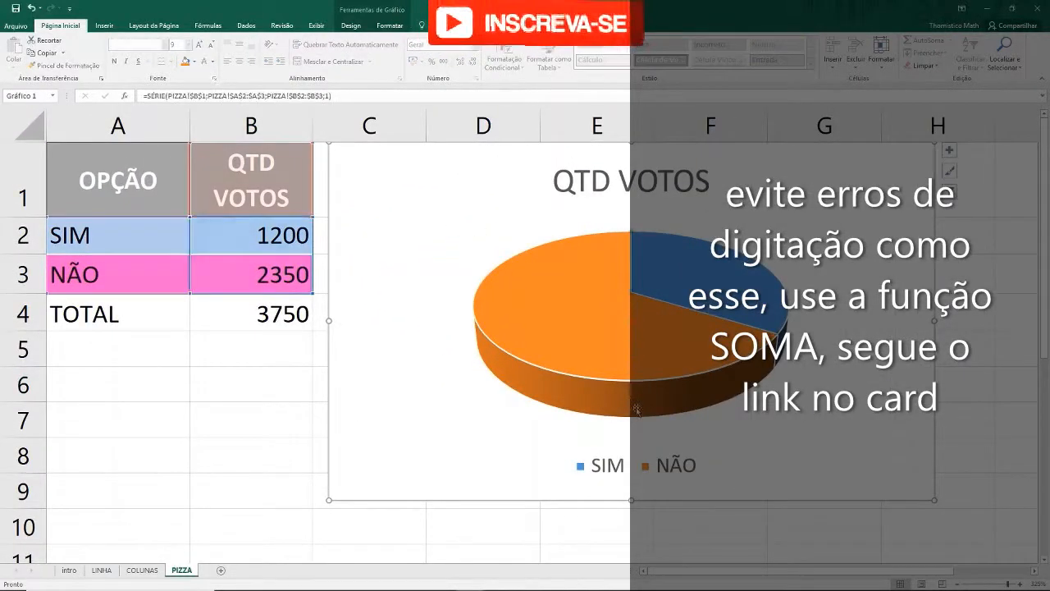